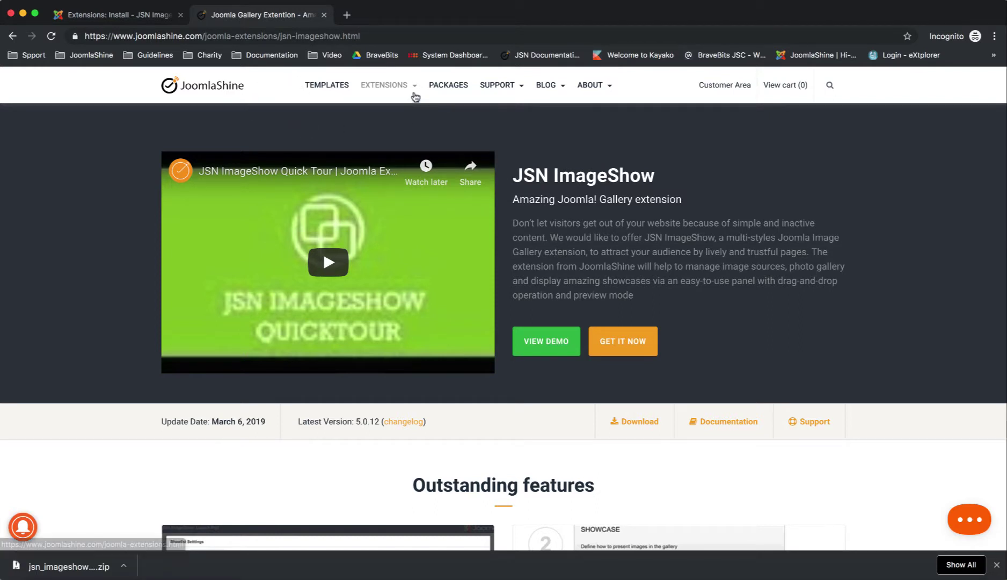
Review the JSN ImageShow product page heading on the JoomlaShine website.
{"action": "mouse_move", "coordinate": [414, 90]}
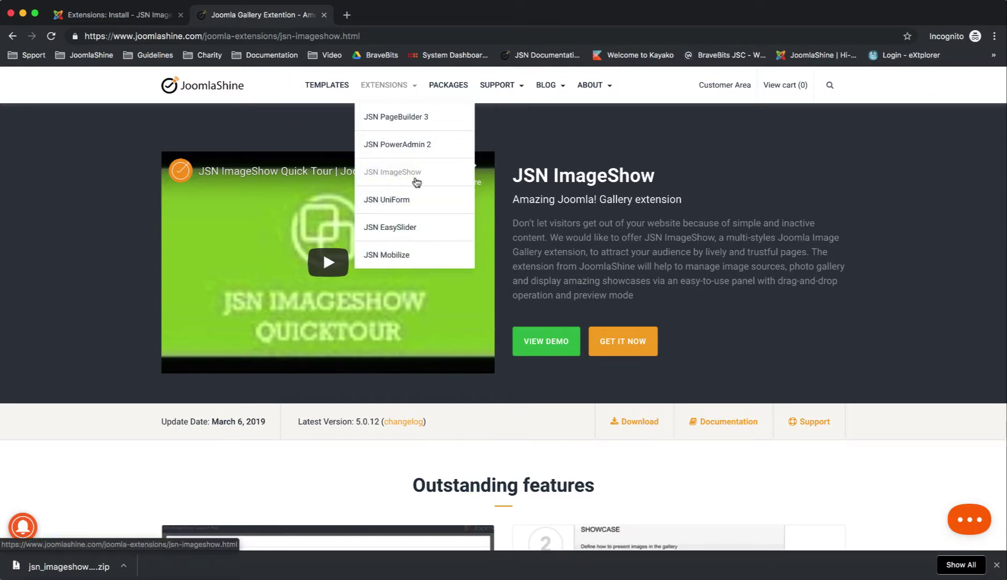
{"action": "triple_click", "coordinate": [604, 173]}
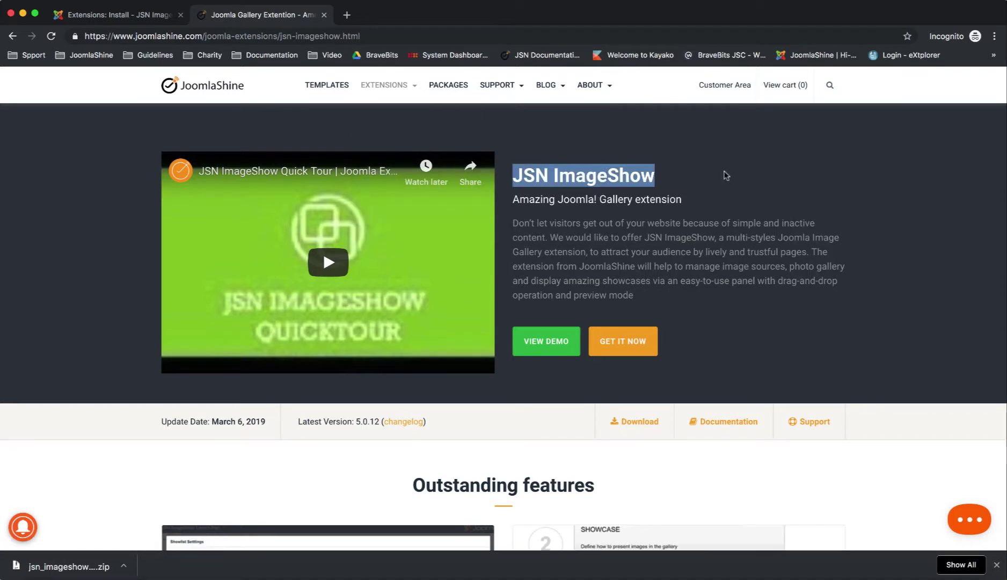
{"action": "left_click", "coordinate": [731, 177]}
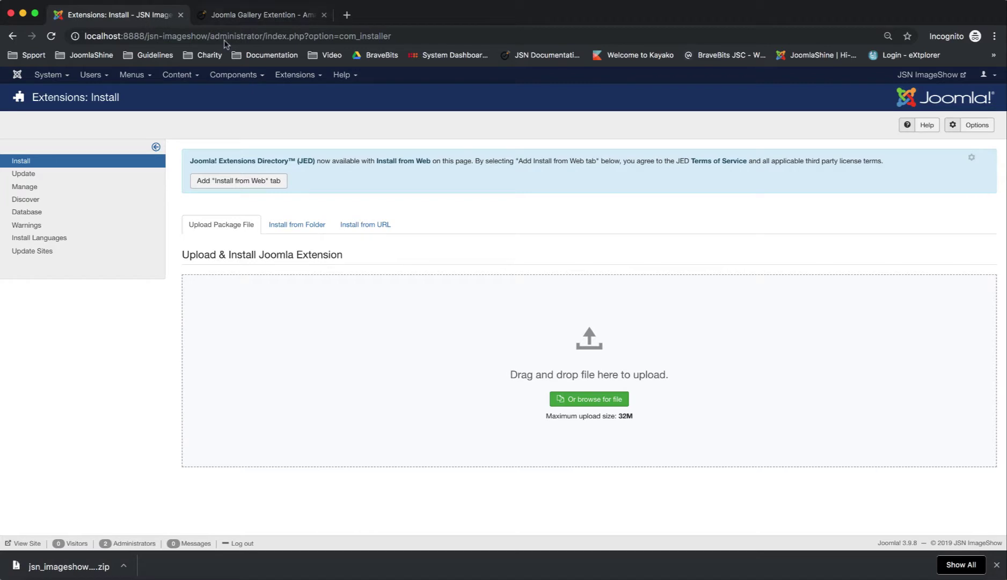
Upload the downloaded jsn_imageshow zip package into Joomla's Extensions: Install drop zone.
{"action": "triple_click", "coordinate": [128, 97]}
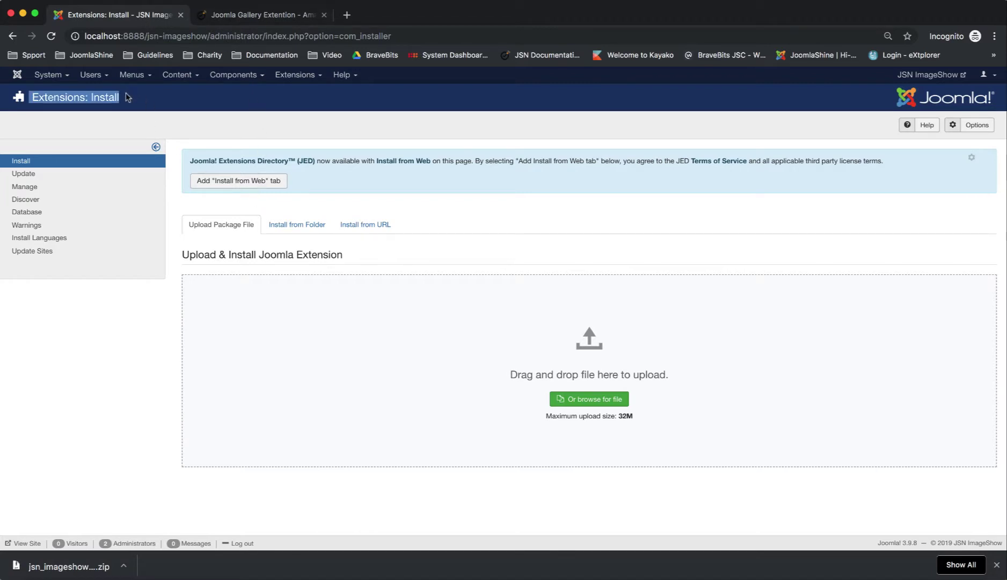
{"action": "left_click", "coordinate": [164, 100]}
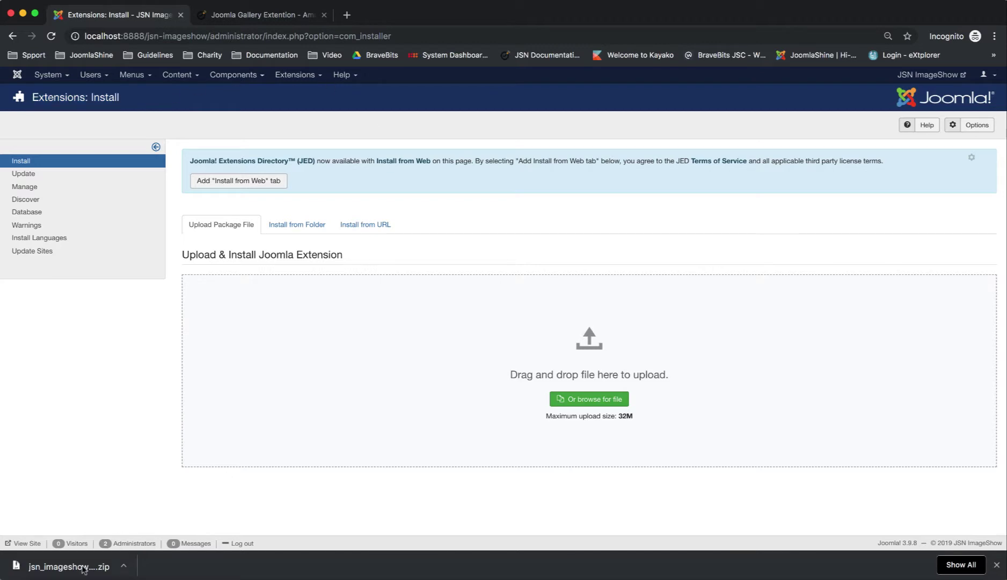
{"action": "left_click_drag", "start_coordinate": [90, 565], "coordinate": [589, 402]}
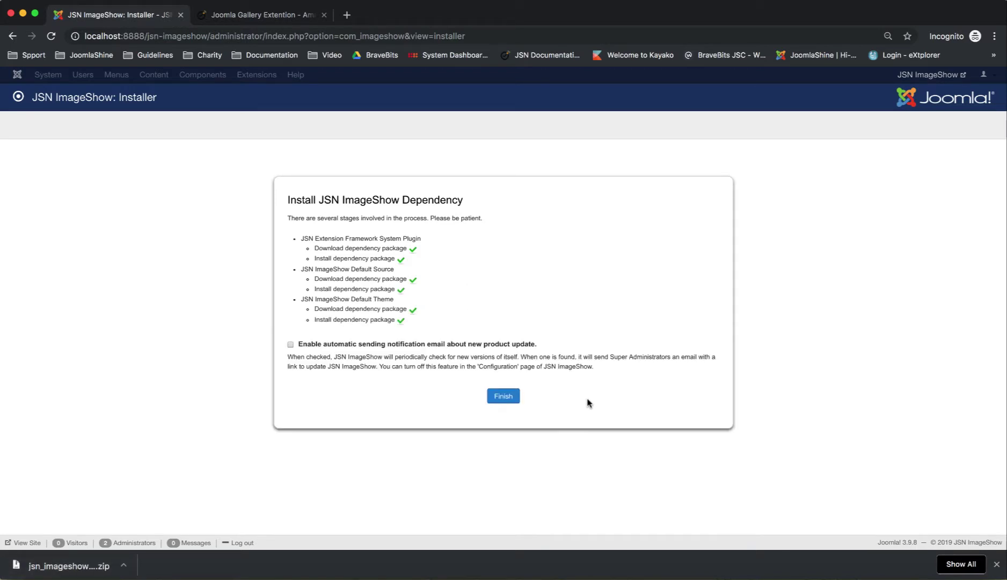
Finish the ImageShow installation and dismiss the quick-start video and sample-data notices.
{"action": "left_click", "coordinate": [508, 403]}
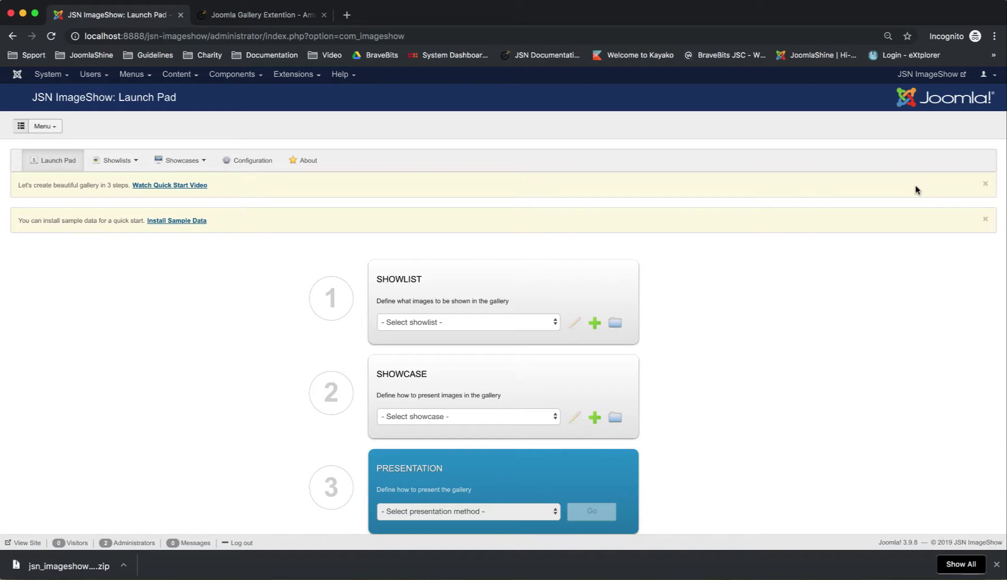
{"action": "left_click", "coordinate": [985, 183]}
{"action": "left_click", "coordinate": [985, 184]}
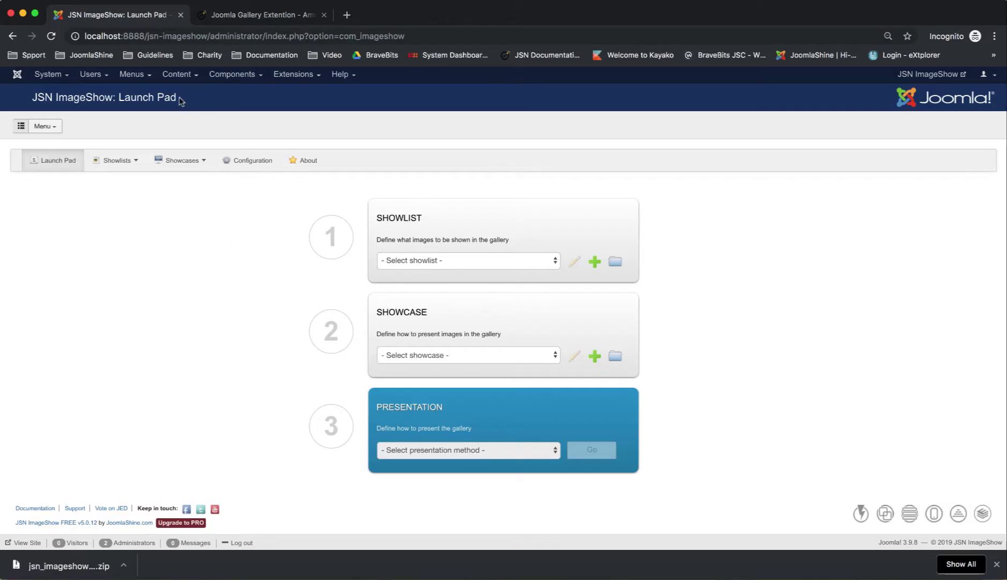
Browse the ImageShow menu, reload the Launch Pad, then open Showlists > All Showlists.
{"action": "triple_click", "coordinate": [180, 99]}
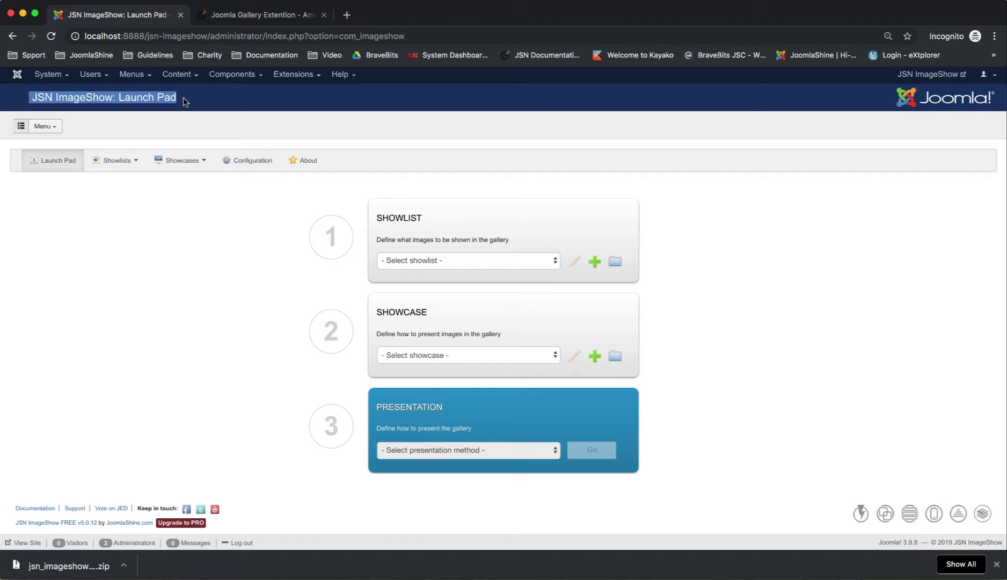
{"action": "left_click", "coordinate": [196, 102]}
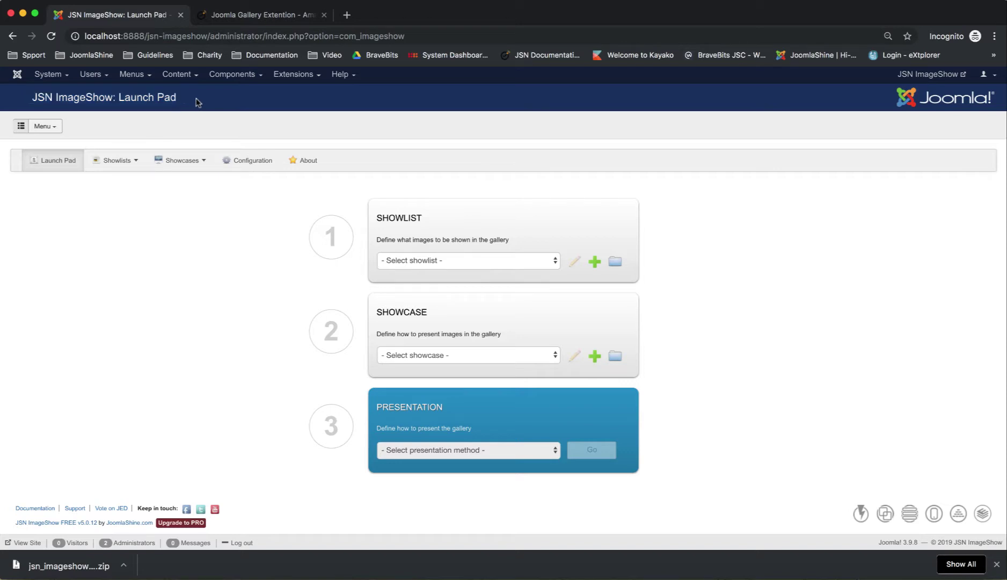
{"action": "left_click", "coordinate": [44, 126]}
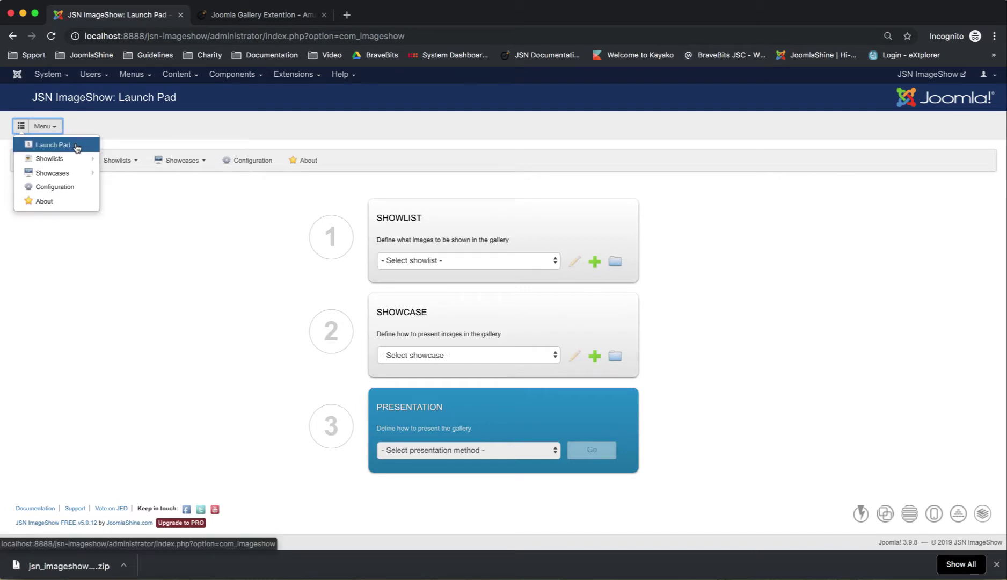
{"action": "mouse_move", "coordinate": [82, 161]}
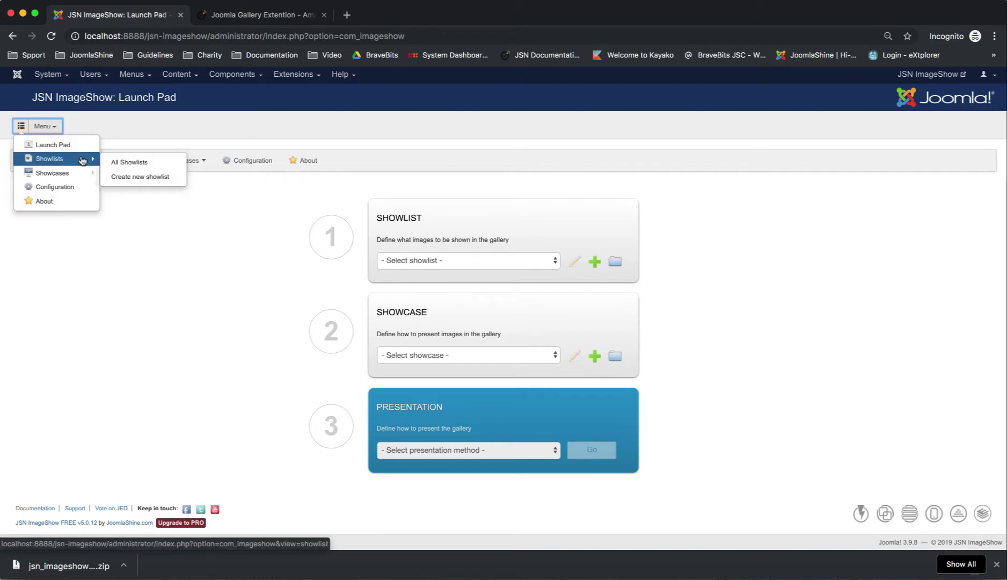
{"action": "left_click", "coordinate": [162, 173]}
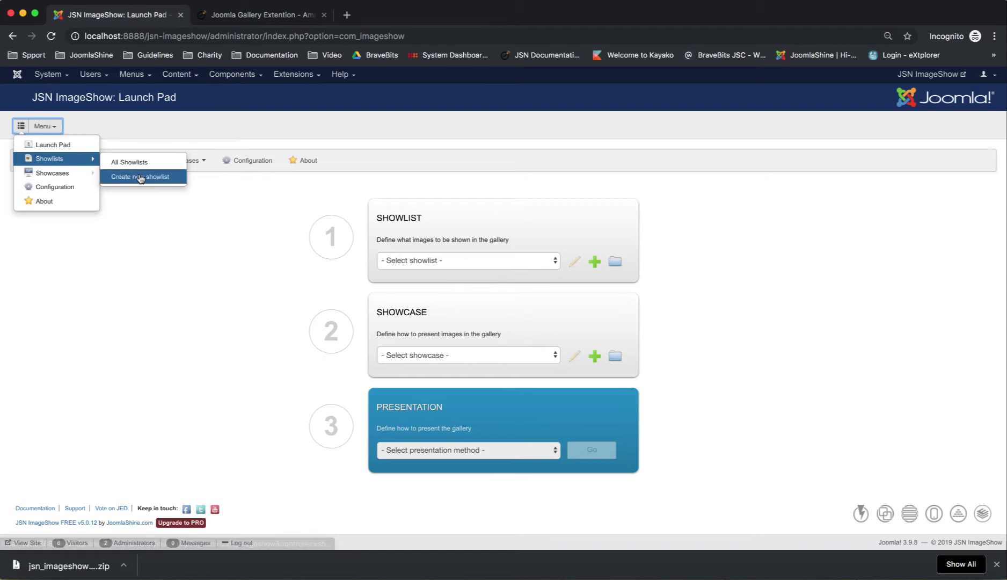
{"action": "mouse_move", "coordinate": [77, 180]}
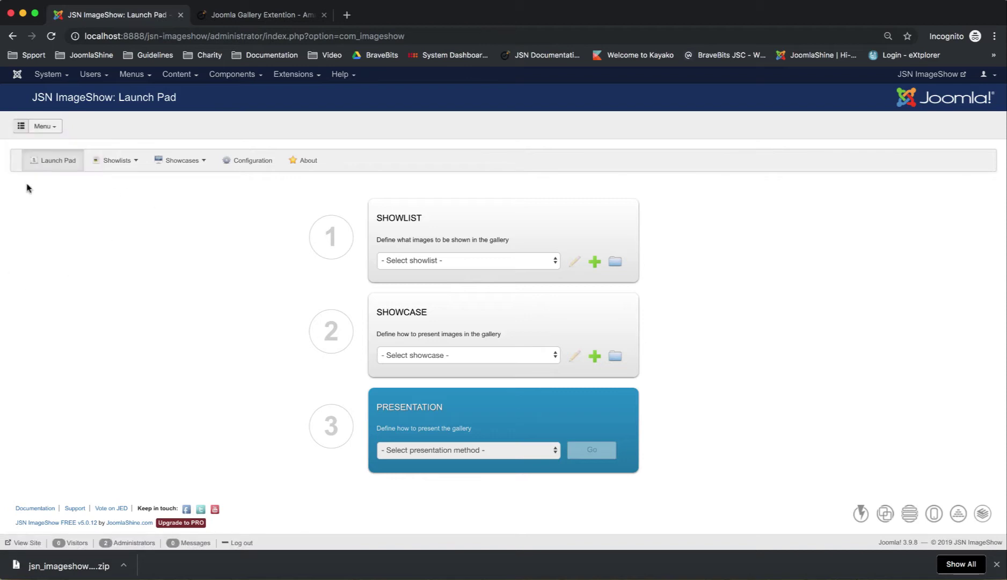
{"action": "left_click", "coordinate": [53, 171]}
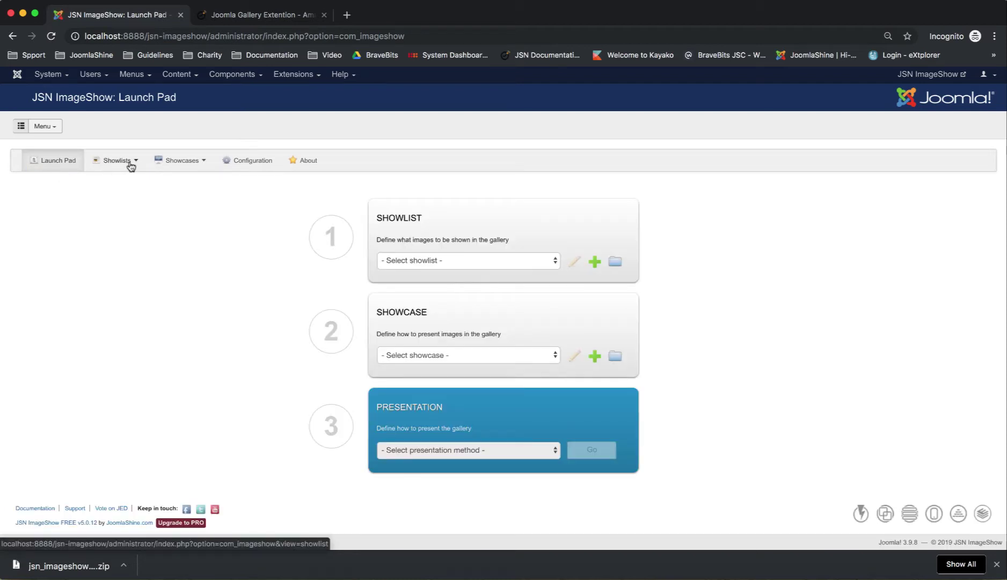
{"action": "mouse_move", "coordinate": [134, 167]}
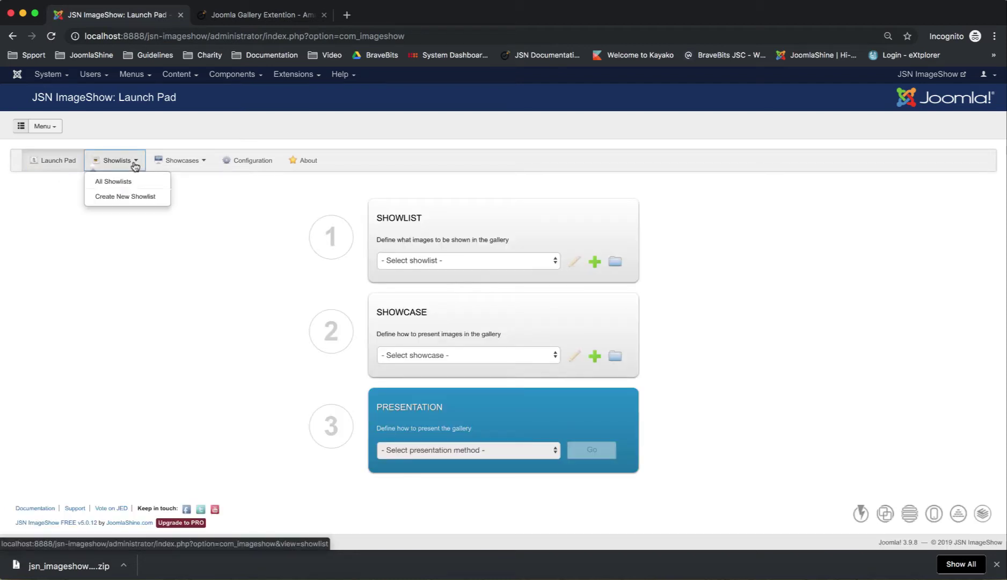
{"action": "left_click", "coordinate": [155, 185]}
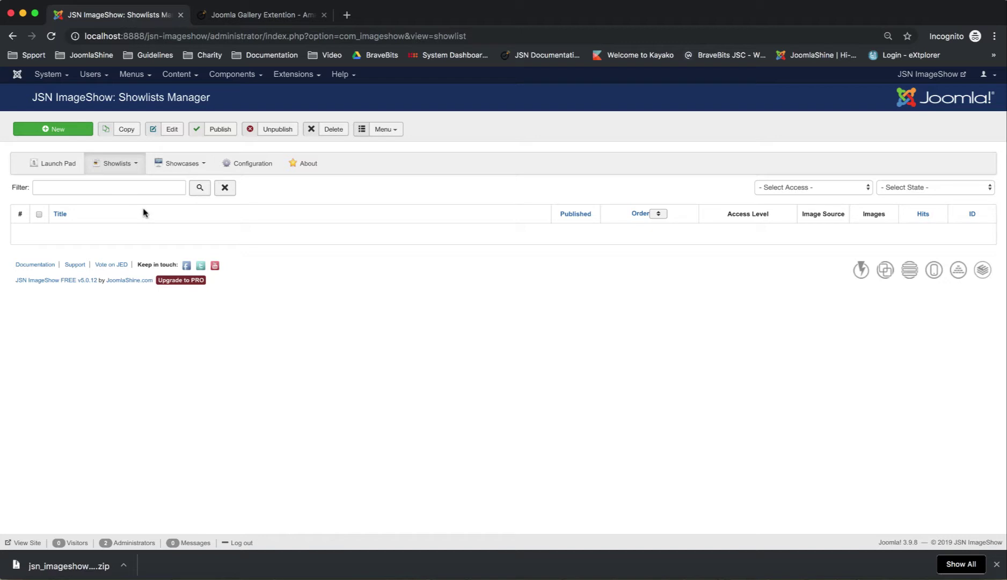
View the empty All Showcases list, then open Configuration showing 30 images per round and 240 thumbnail size.
{"action": "mouse_move", "coordinate": [204, 169]}
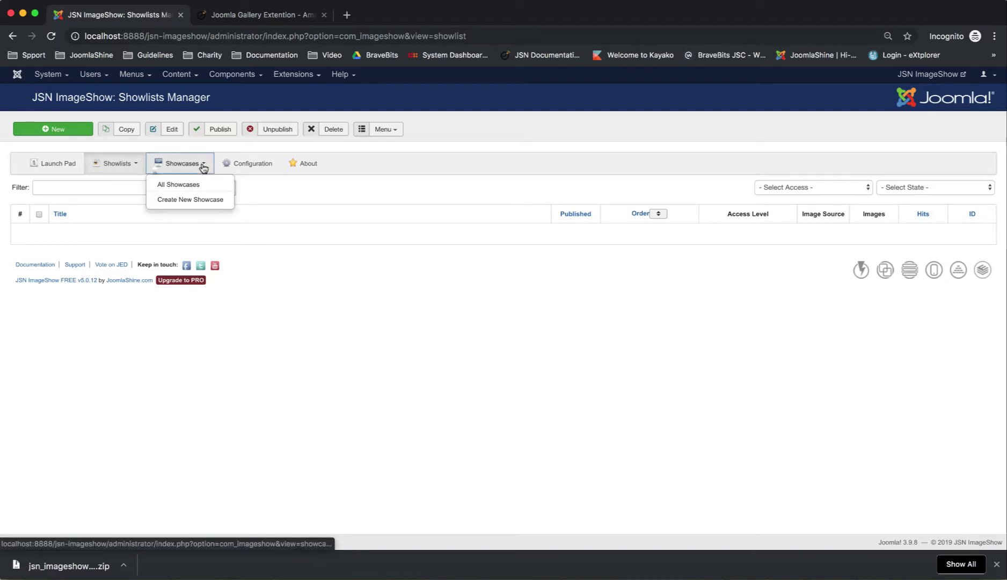
{"action": "left_click", "coordinate": [226, 191]}
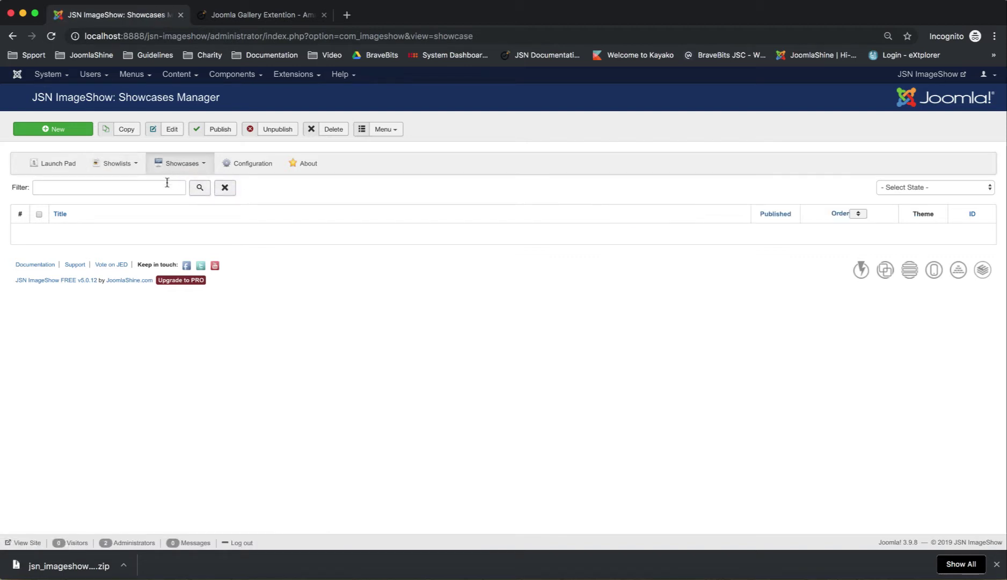
{"action": "left_click", "coordinate": [262, 167]}
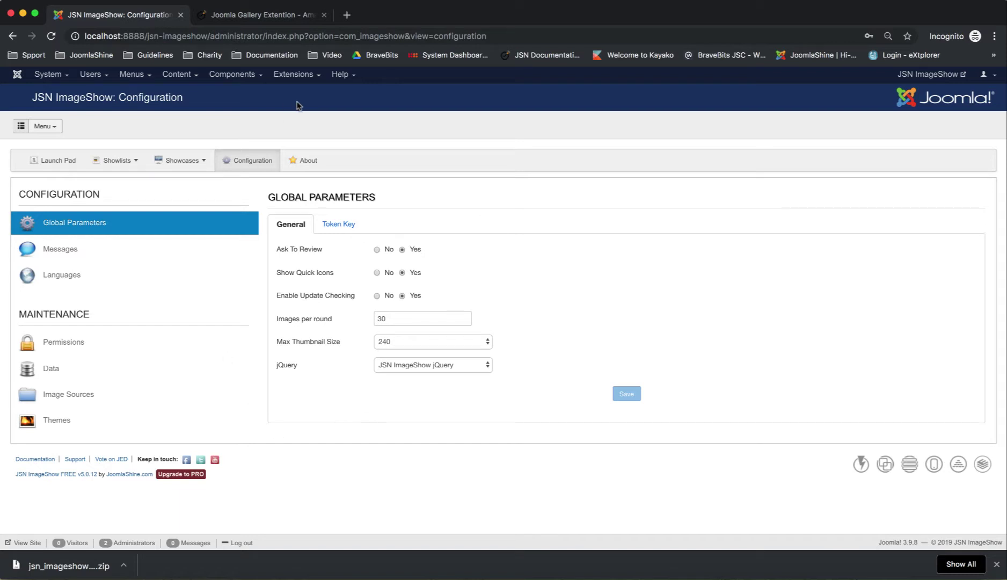
{"action": "left_click", "coordinate": [308, 164]}
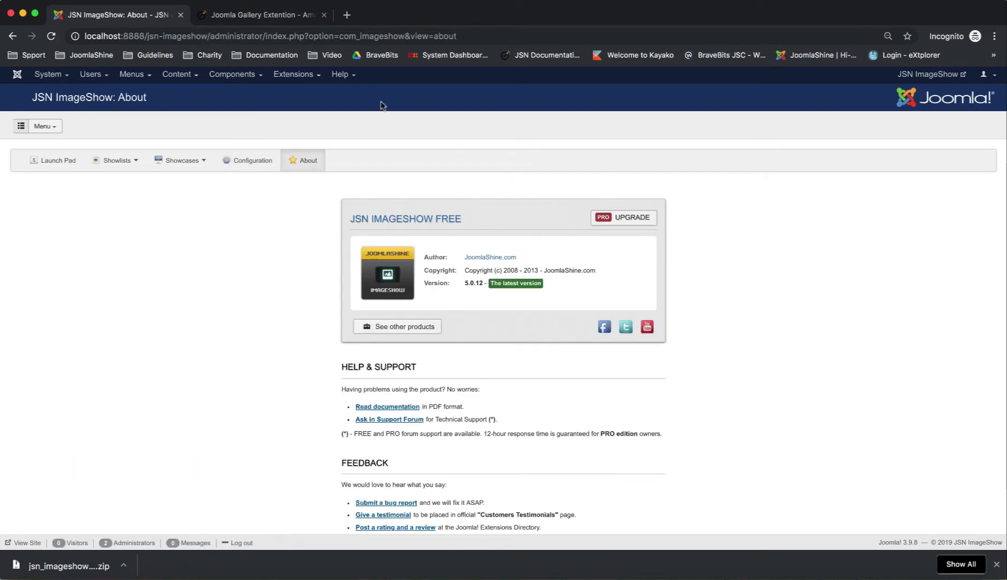
{"action": "scroll", "coordinate": [716, 371], "scroll_direction": "down", "scroll_amount": 2}
{"action": "scroll", "coordinate": [715, 371], "scroll_direction": "up", "scroll_amount": 2}
{"action": "scroll", "coordinate": [556, 412], "scroll_direction": "down", "scroll_amount": 2}
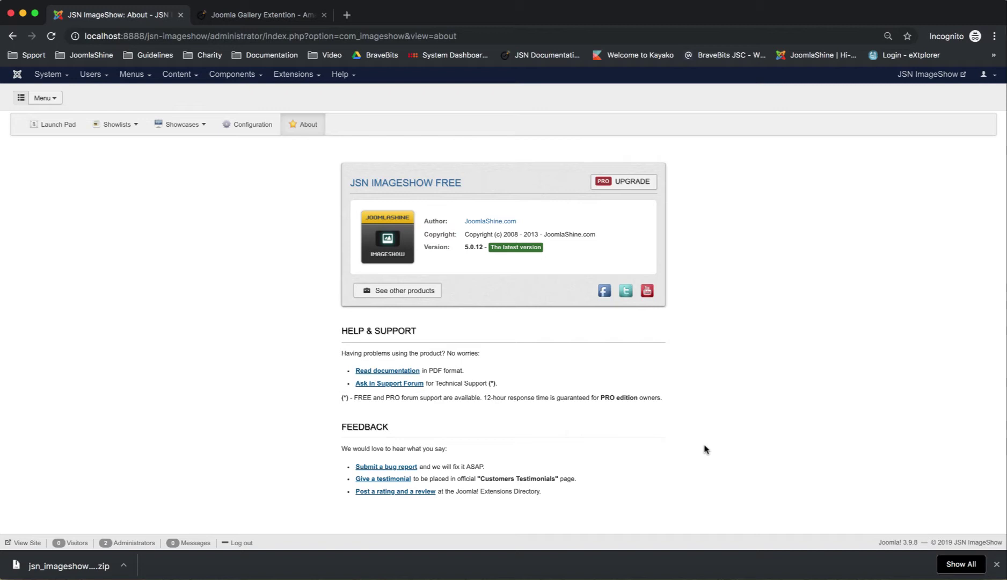
Launch the PRO UPGRADE wizard and confirm the PRO edition was already purchased.
{"action": "left_click", "coordinate": [630, 186]}
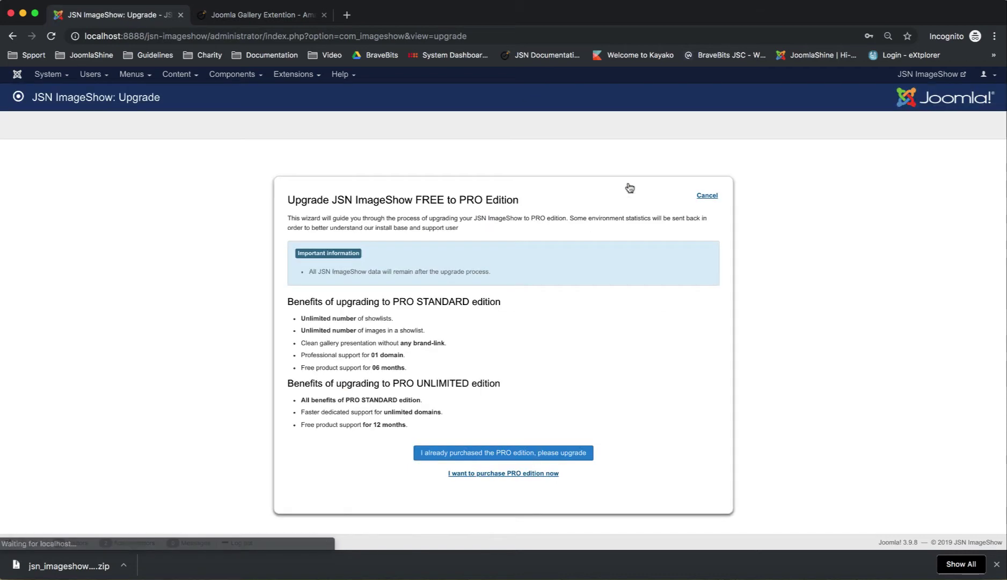
{"action": "triple_click", "coordinate": [519, 199]}
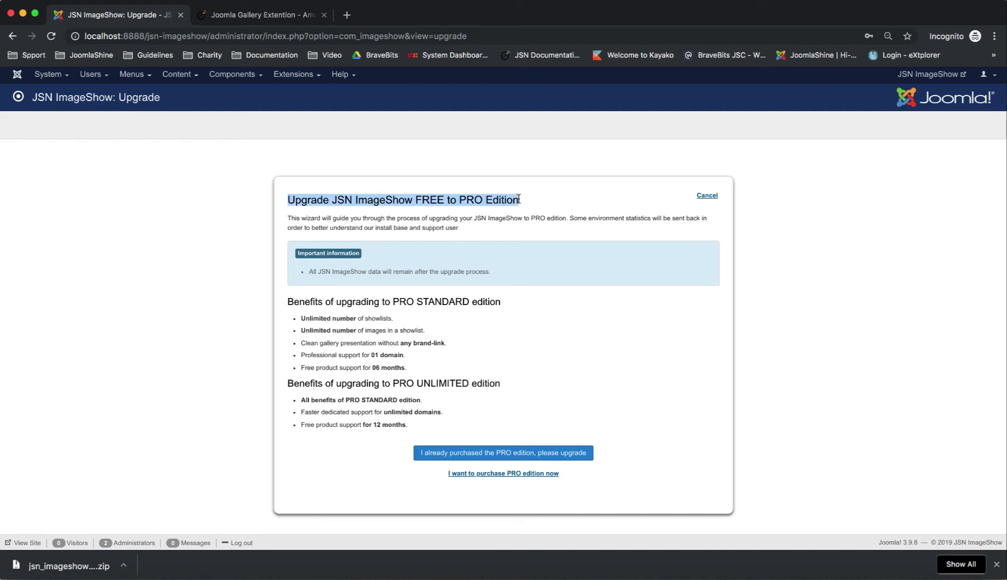
{"action": "left_click", "coordinate": [576, 209]}
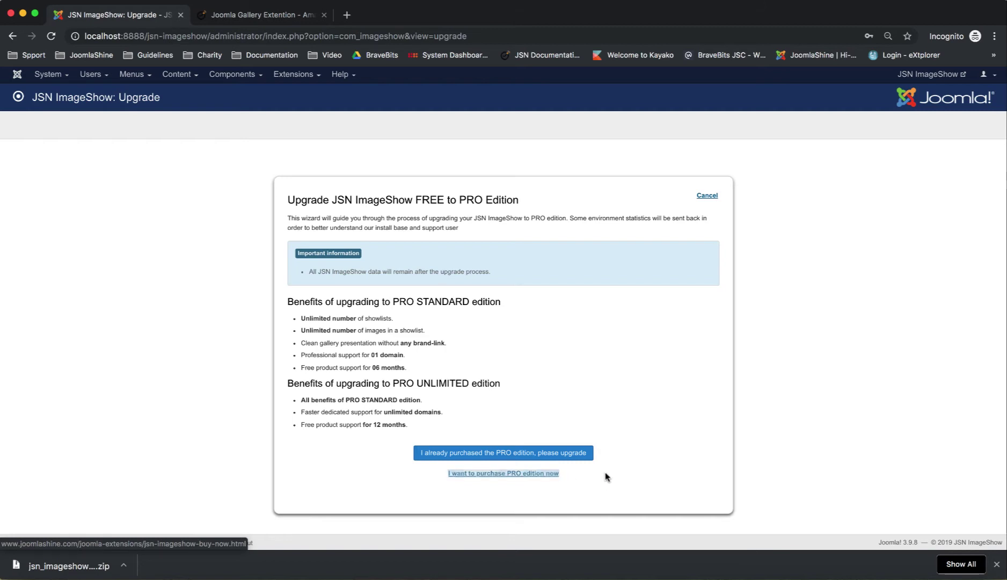
{"action": "left_click", "coordinate": [581, 456]}
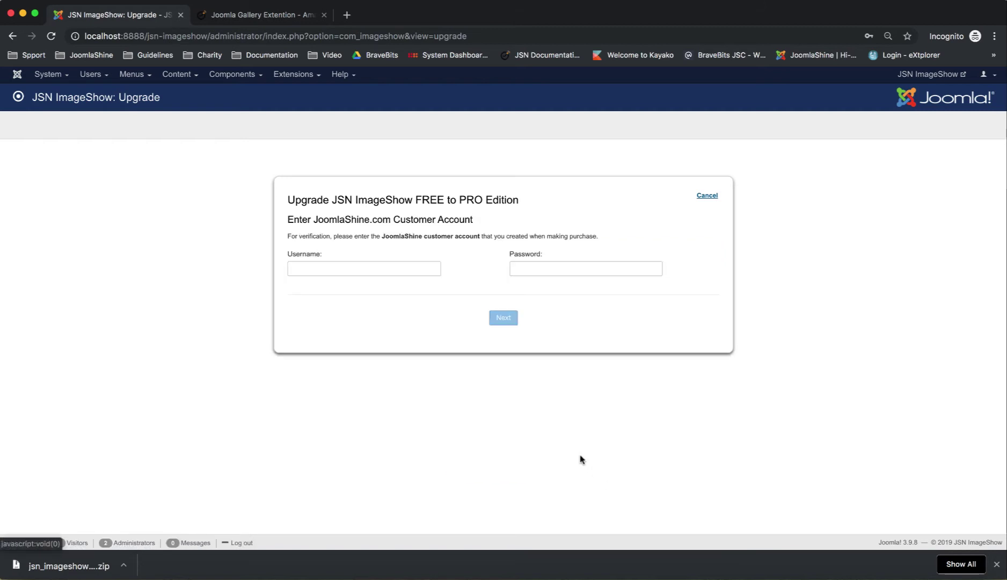
Autofill the saved customer account username and password and submit them for verification.
{"action": "triple_click", "coordinate": [518, 203]}
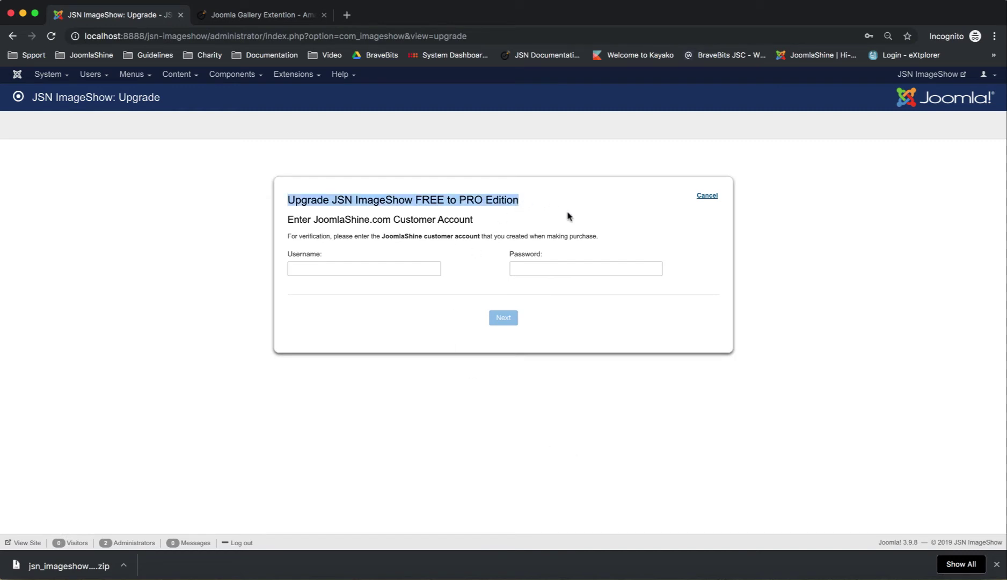
{"action": "triple_click", "coordinate": [472, 220]}
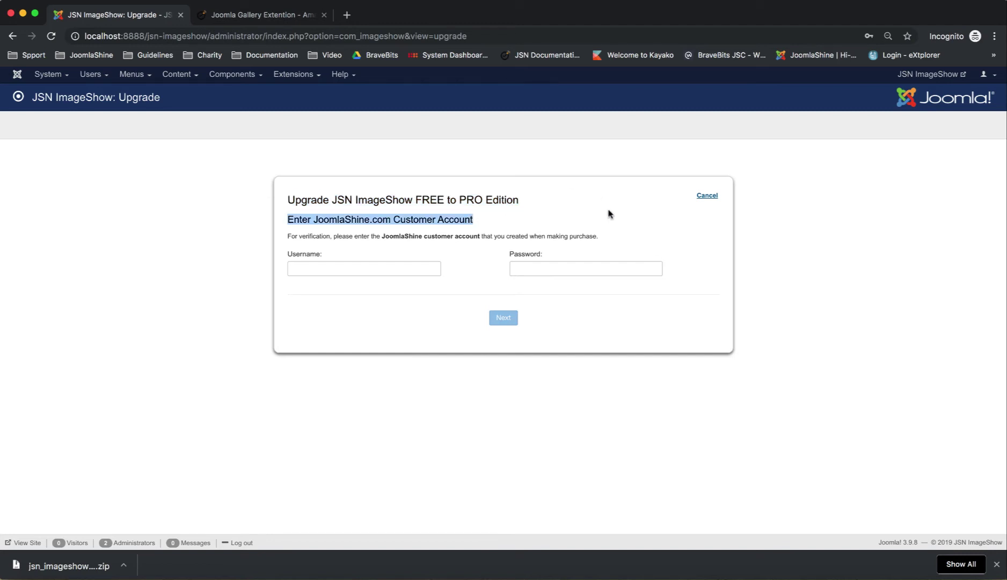
{"action": "left_click", "coordinate": [435, 294]}
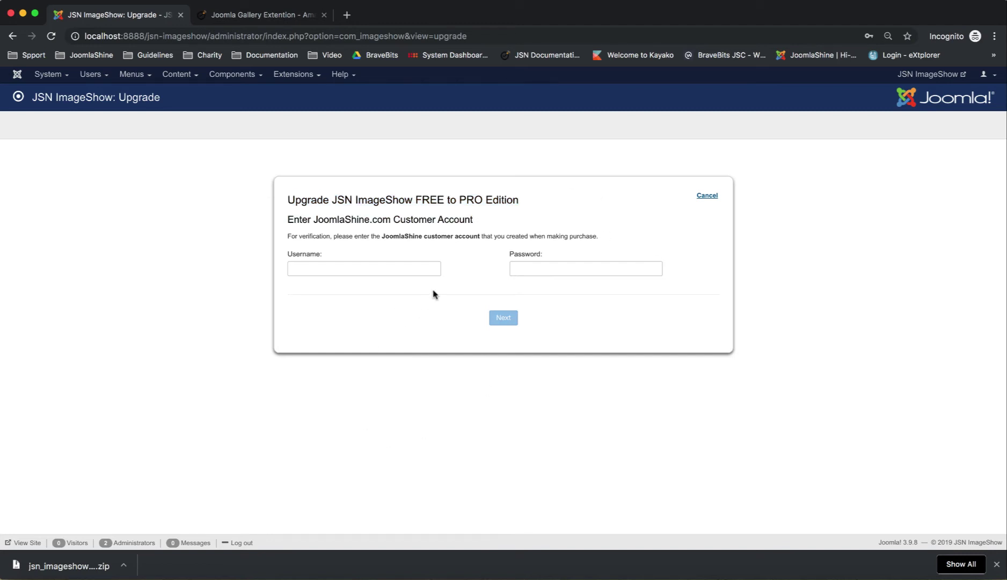
{"action": "left_click", "coordinate": [389, 268]}
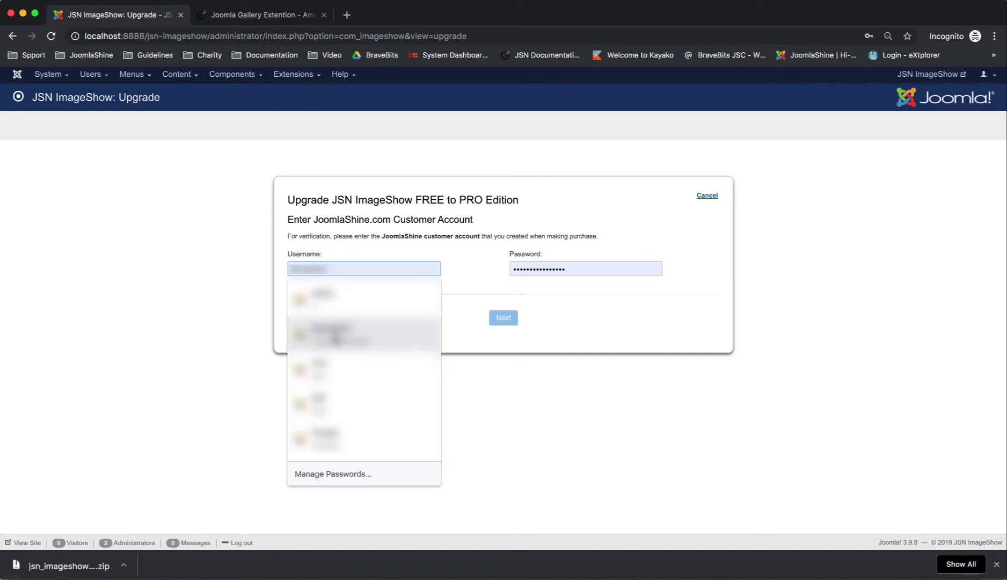
{"action": "left_click", "coordinate": [335, 338]}
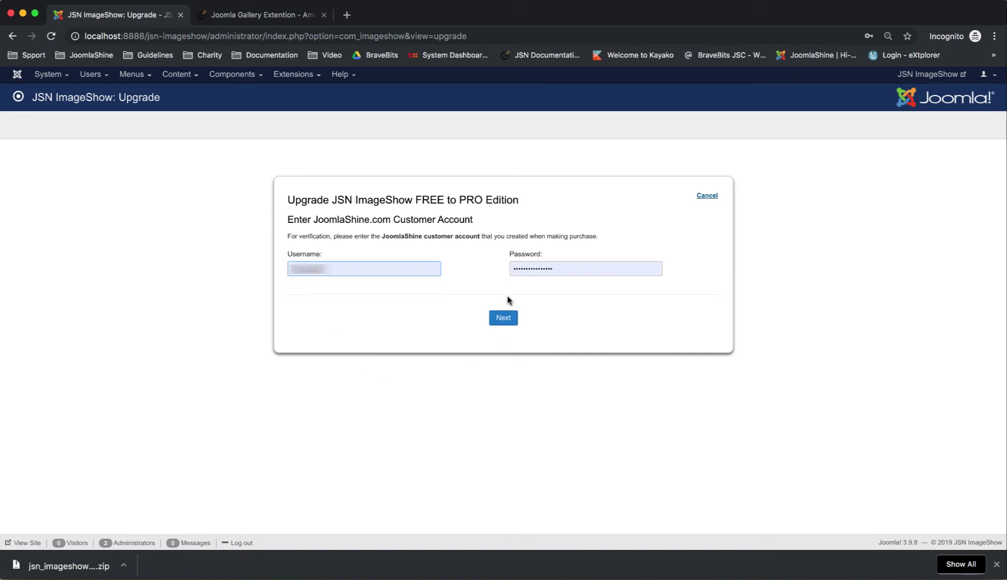
{"action": "left_click", "coordinate": [505, 322]}
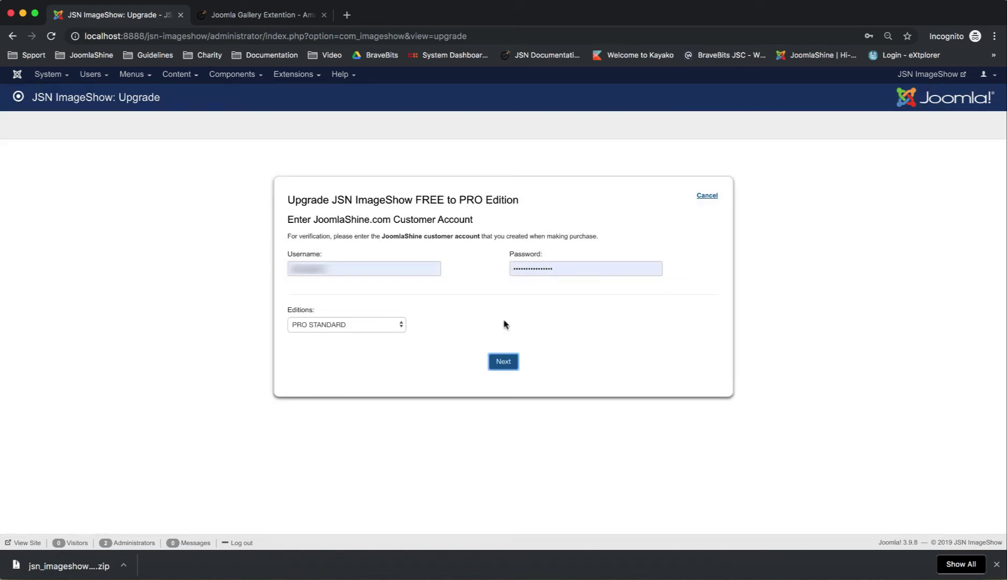
Choose the PRO UNLIMITED edition and run the upgrade.
{"action": "triple_click", "coordinate": [316, 314]}
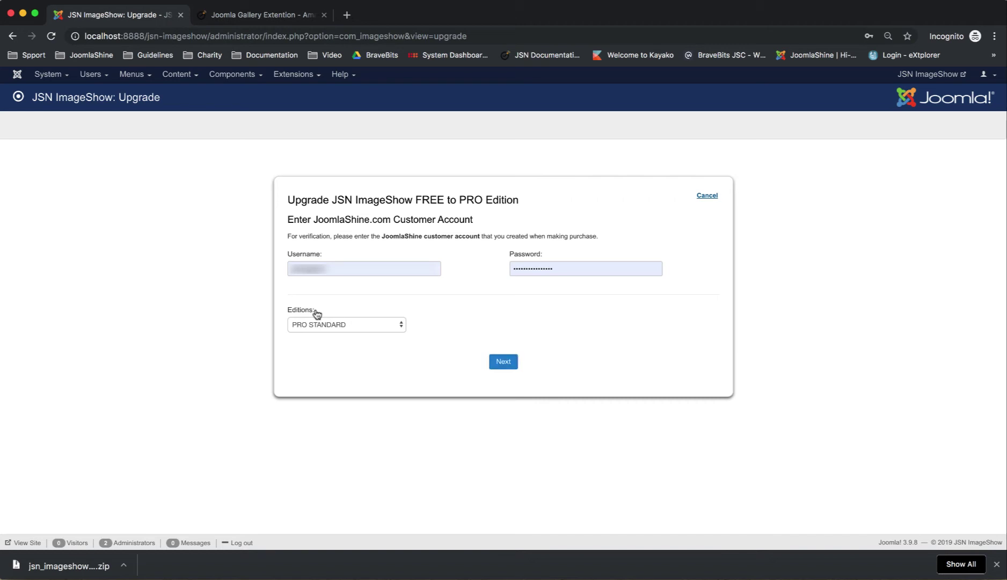
{"action": "left_click", "coordinate": [390, 326]}
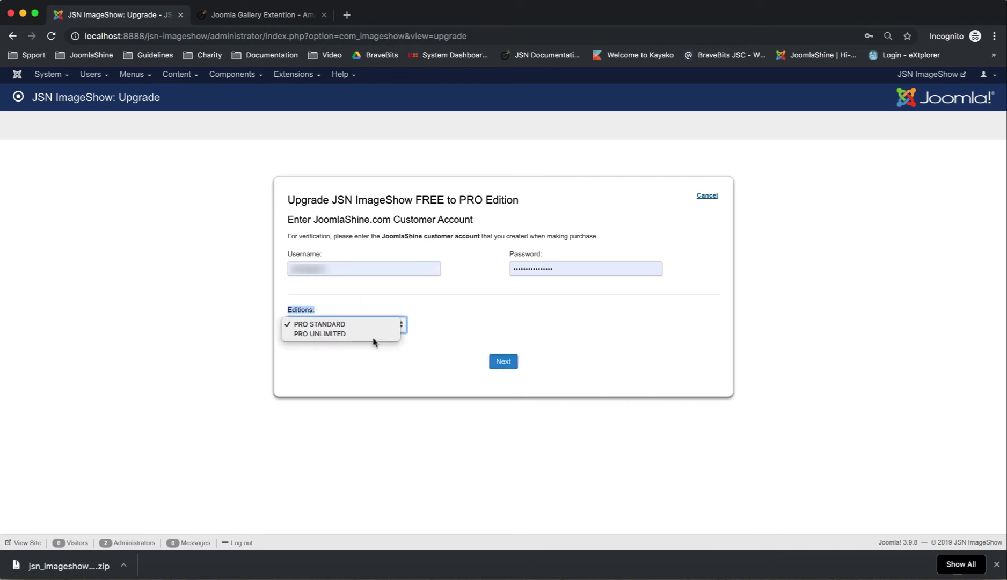
{"action": "left_click", "coordinate": [379, 334]}
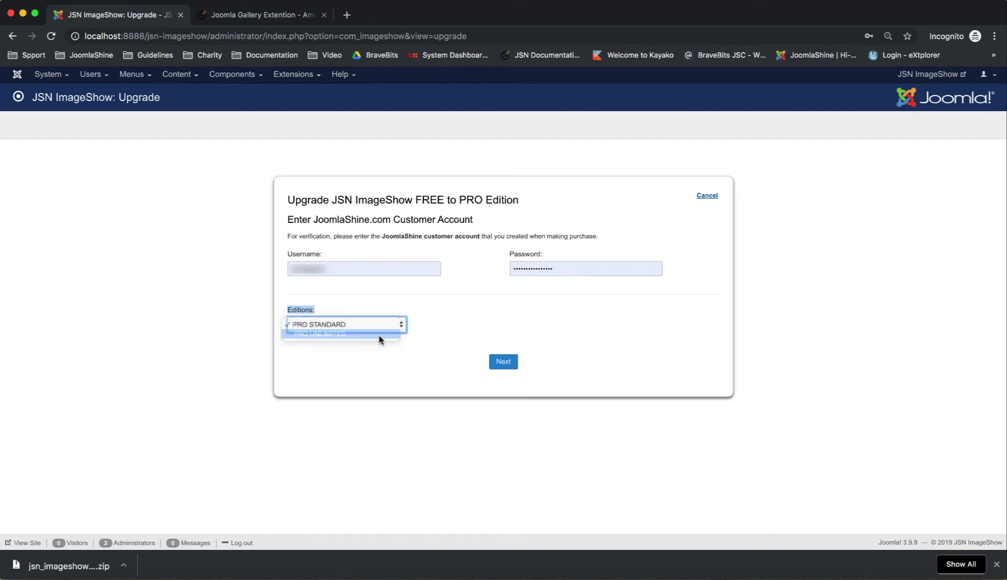
{"action": "left_click", "coordinate": [510, 368]}
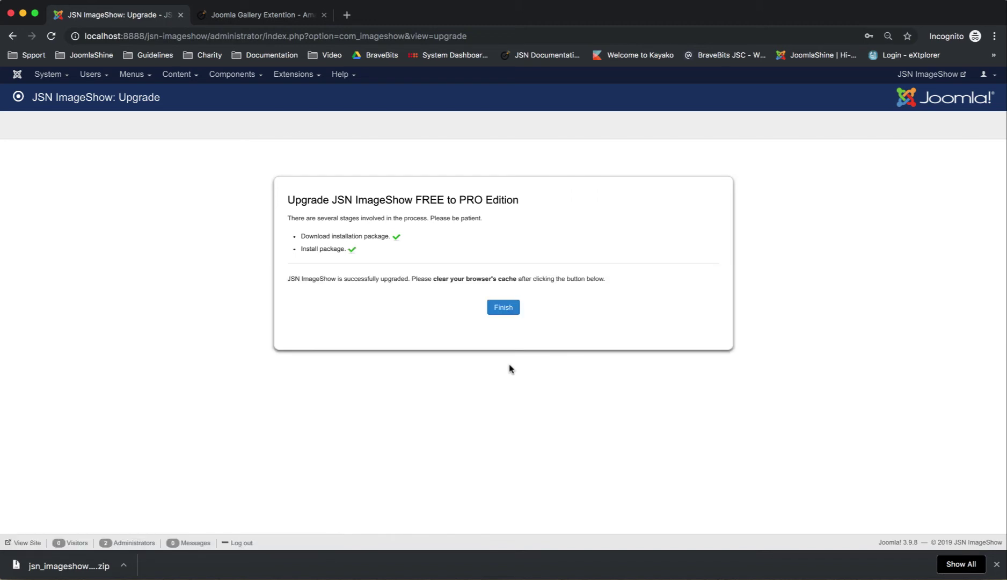
Finish the upgrade, confirm the Launch Pad footer reads PRO UNLIMITED v5.0.12, then view About.
{"action": "left_click", "coordinate": [504, 310]}
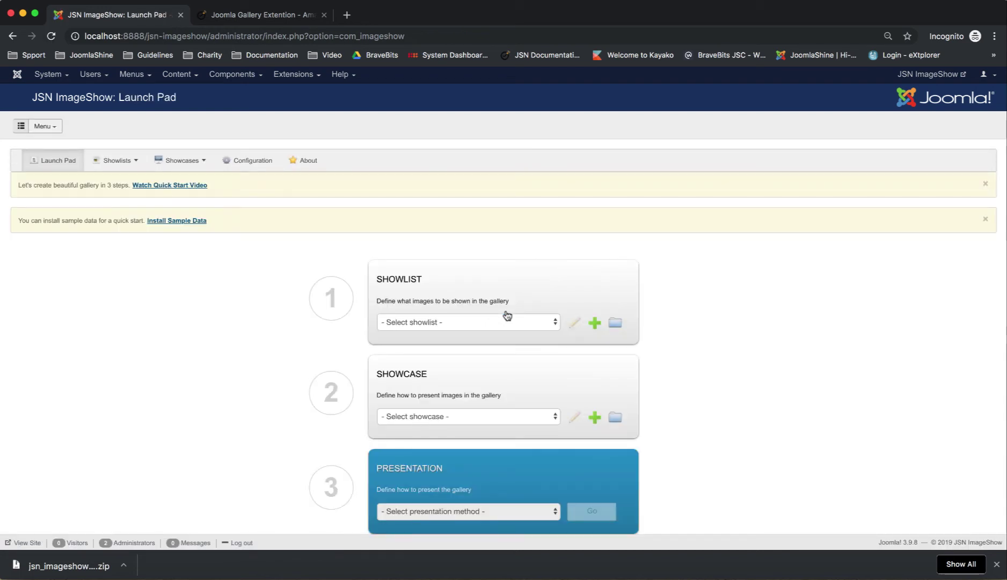
{"action": "scroll", "coordinate": [507, 315], "scroll_direction": "down", "scroll_amount": 3}
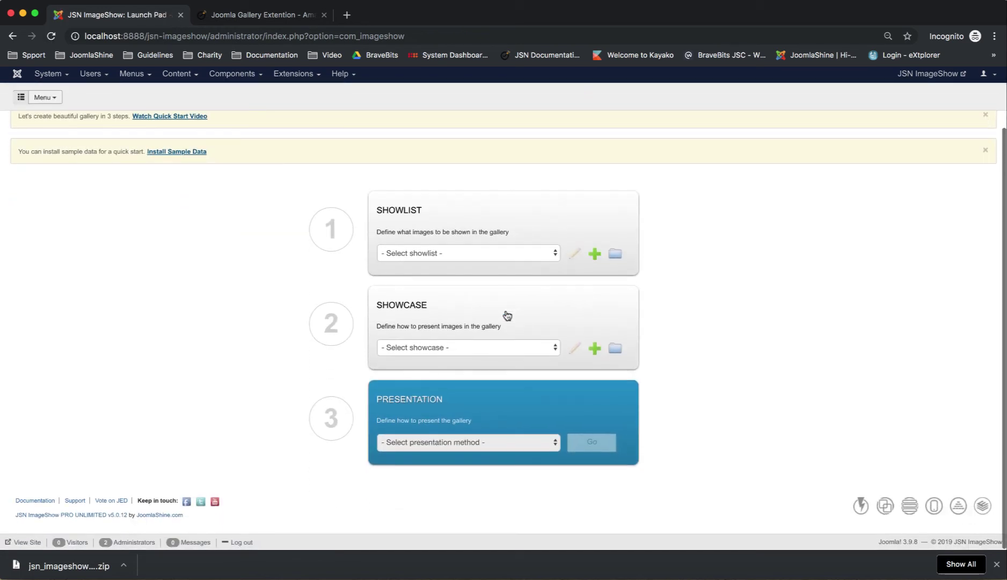
{"action": "scroll", "coordinate": [508, 315], "scroll_direction": "up", "scroll_amount": 3}
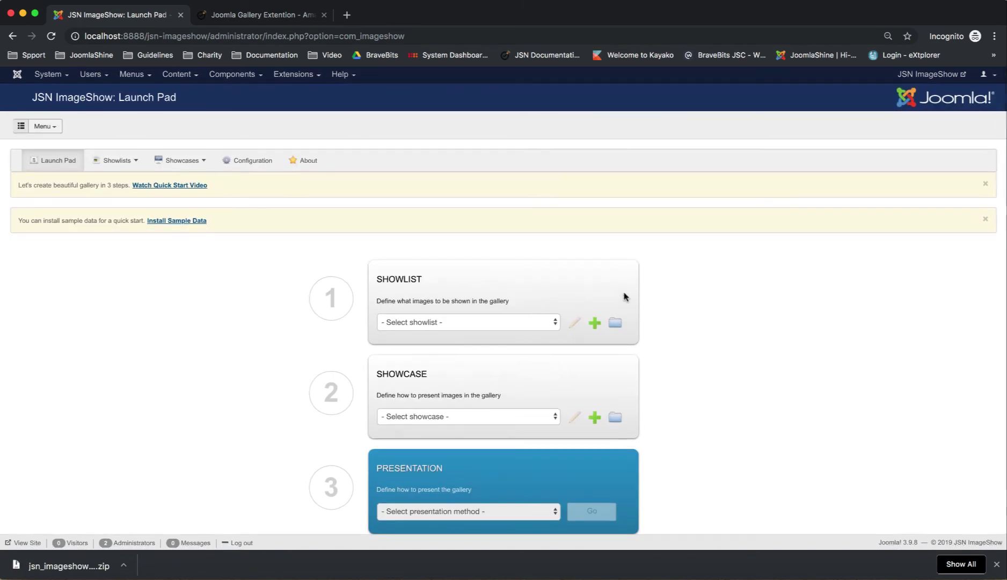
{"action": "left_click", "coordinate": [314, 167]}
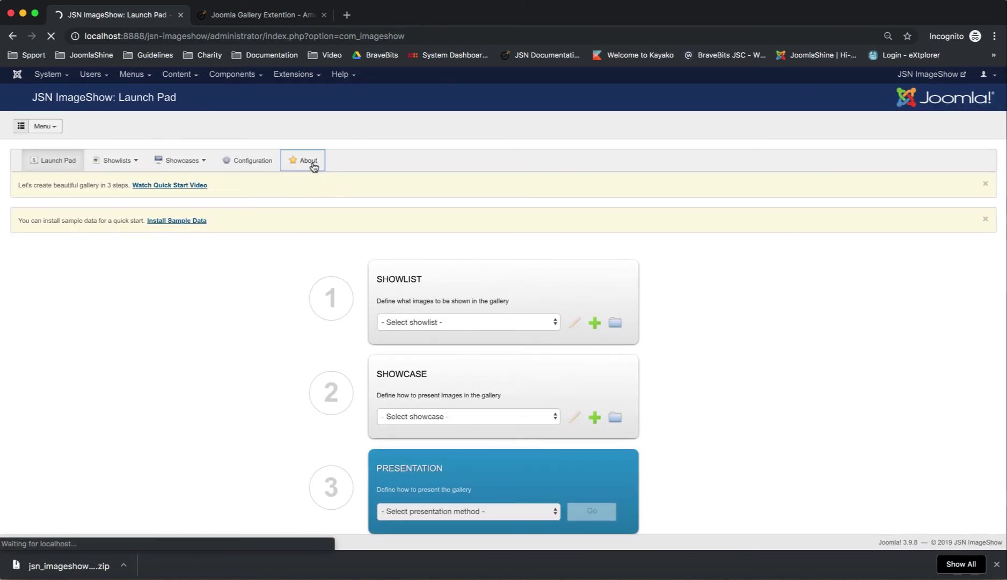